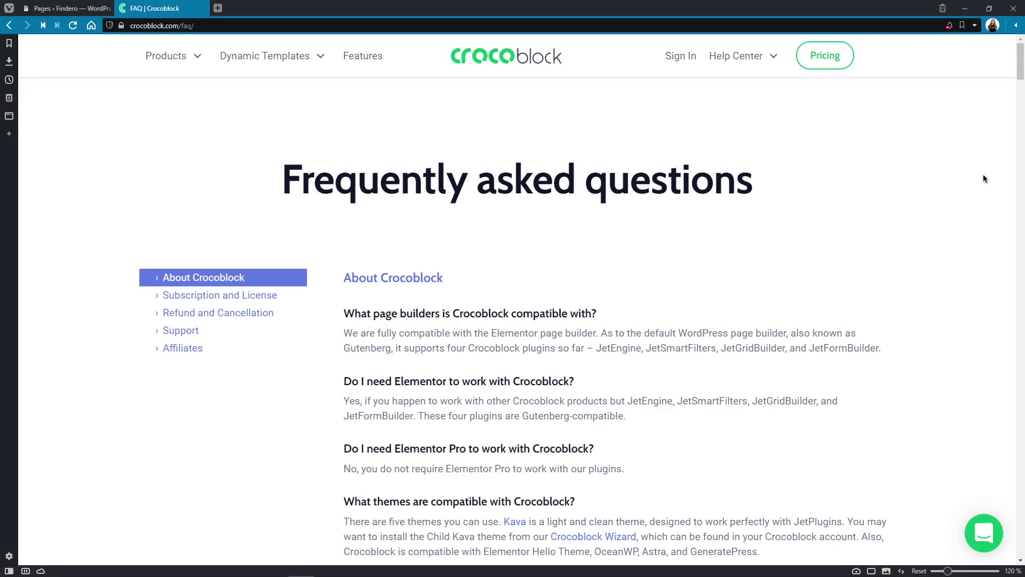
# - Autoscroll the Crocoblock FAQ page down to the answer listing Crocoblock's technical requirements
pyautogui.middleClick(982, 176)
pyautogui.scroll(-6, 981, 204)
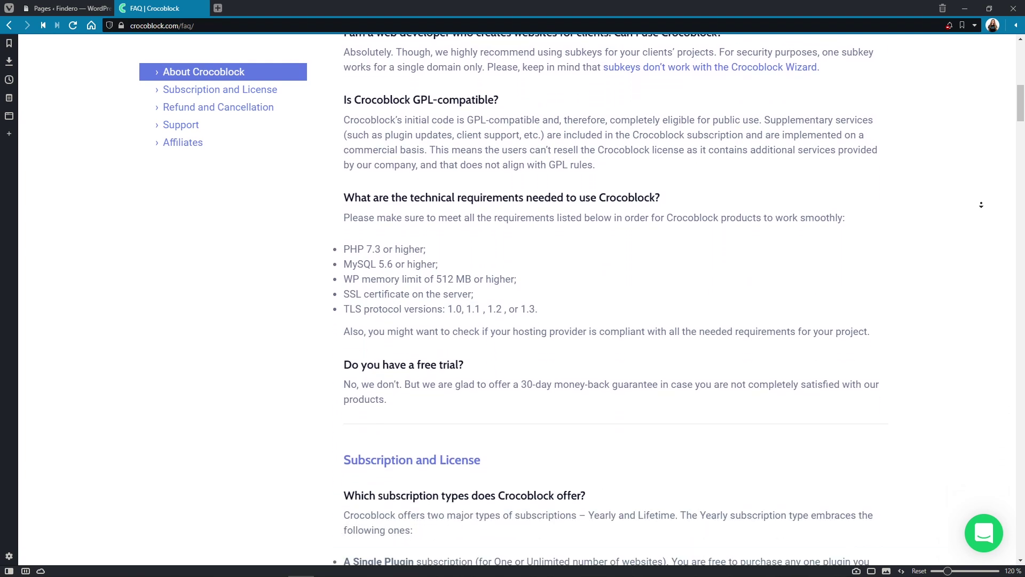
pyautogui.middleClick(981, 204)
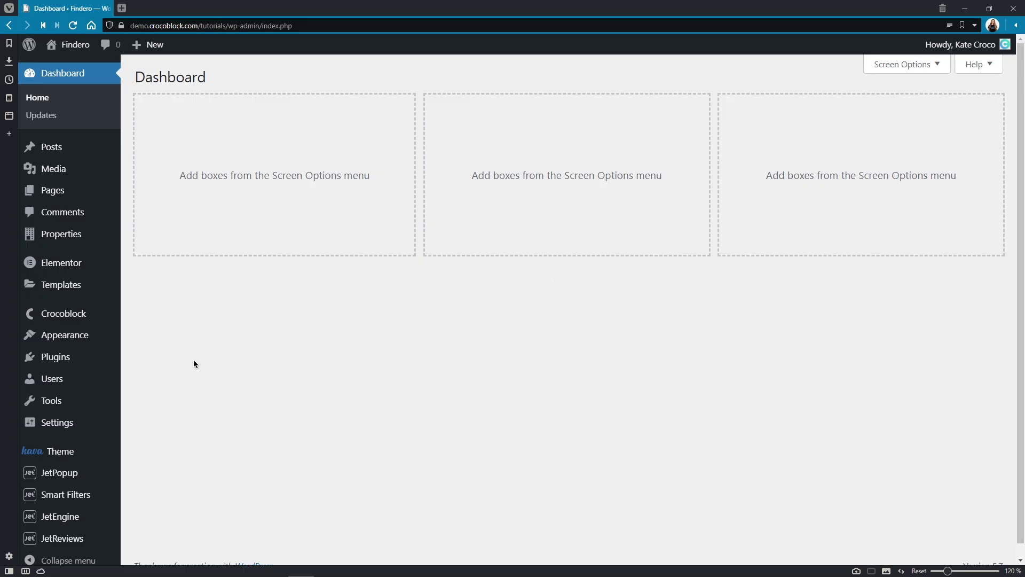
# - Deactivate JetElements For Elementor, install and activate WooCommerce, then open the Home page in Elementor
pyautogui.click(54, 356)
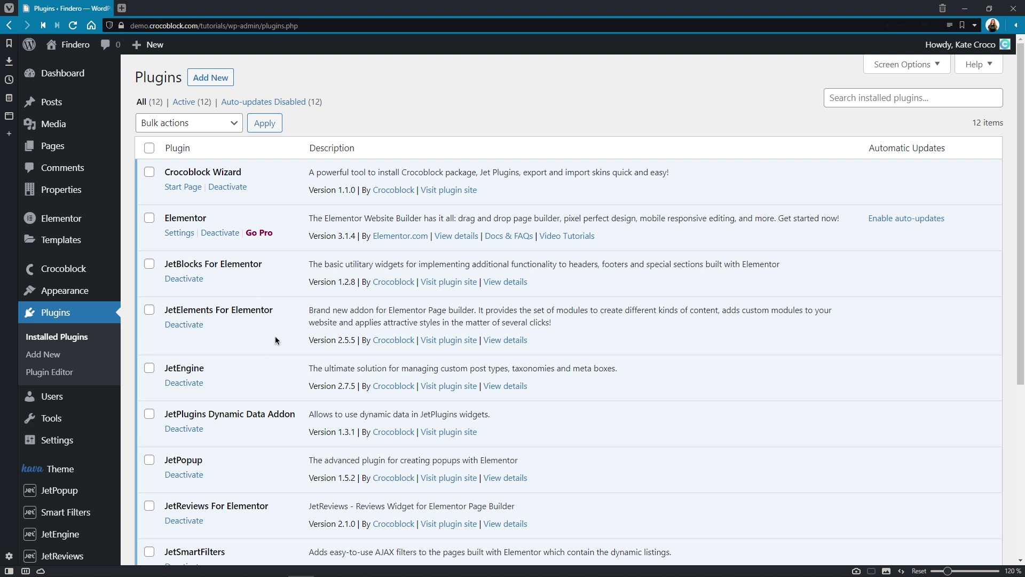
pyautogui.click(184, 324)
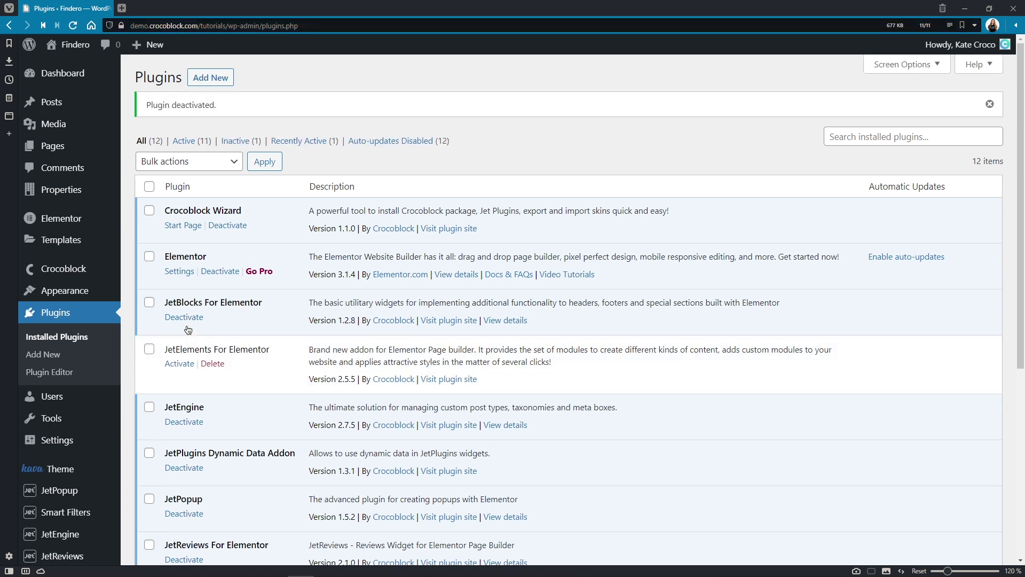
pyautogui.click(215, 78)
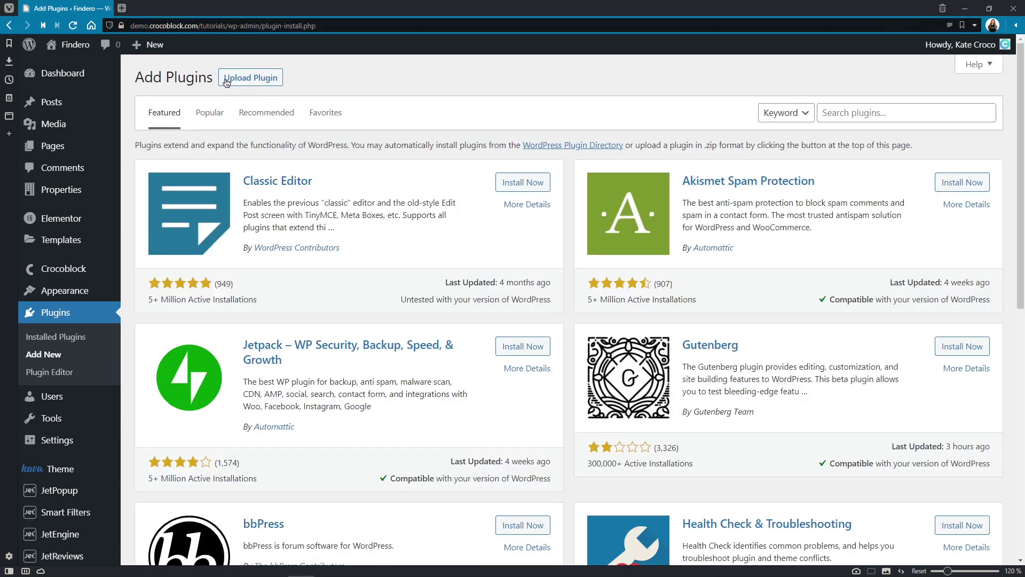
pyautogui.click(249, 113)
pyautogui.click(527, 212)
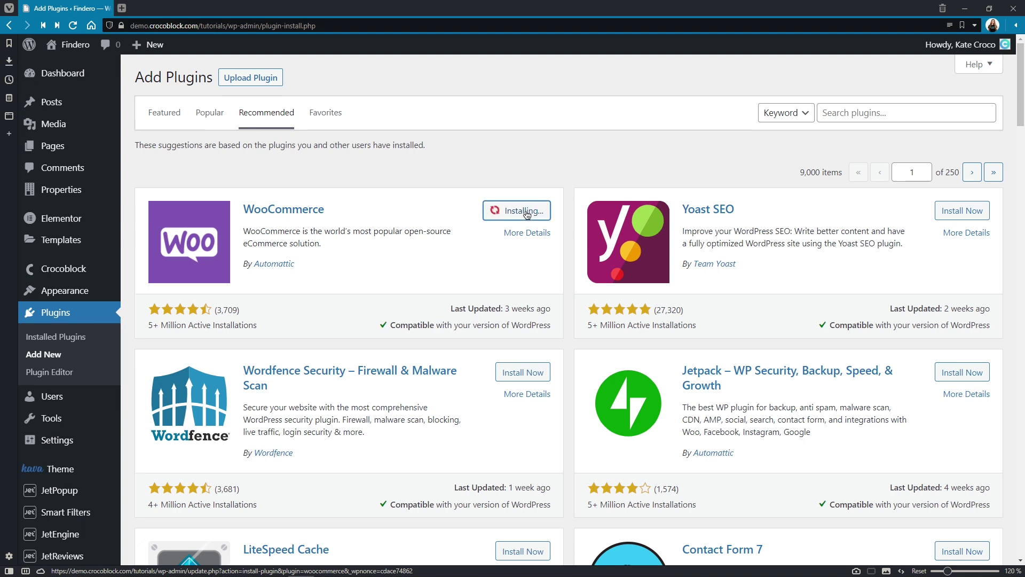
pyautogui.click(527, 212)
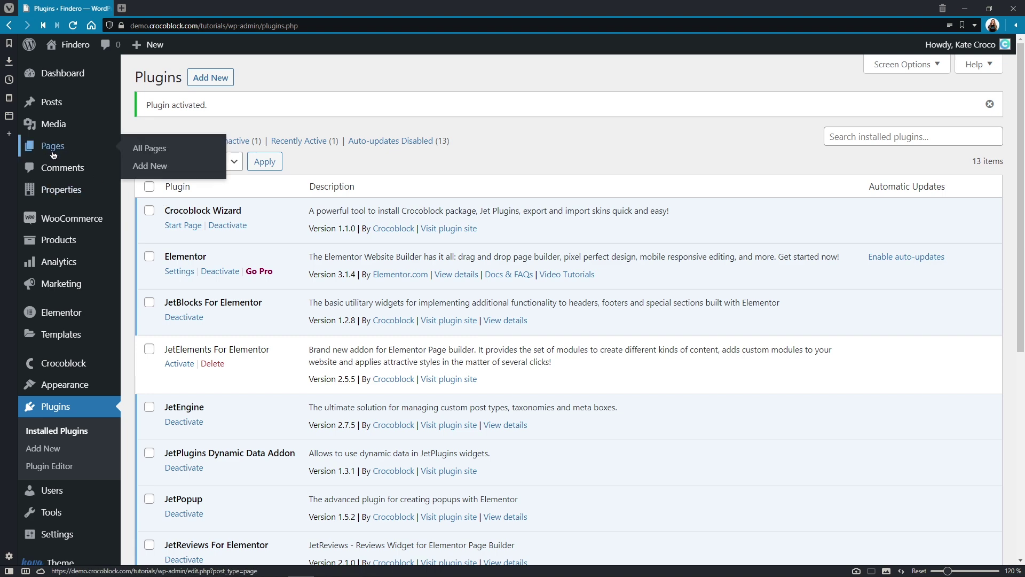
pyautogui.click(53, 149)
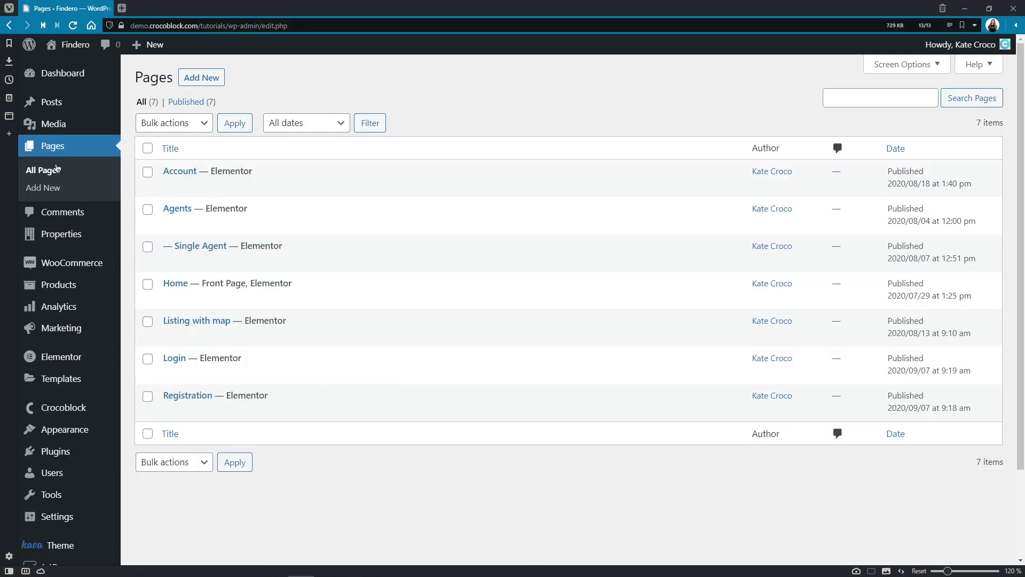
pyautogui.click(326, 298)
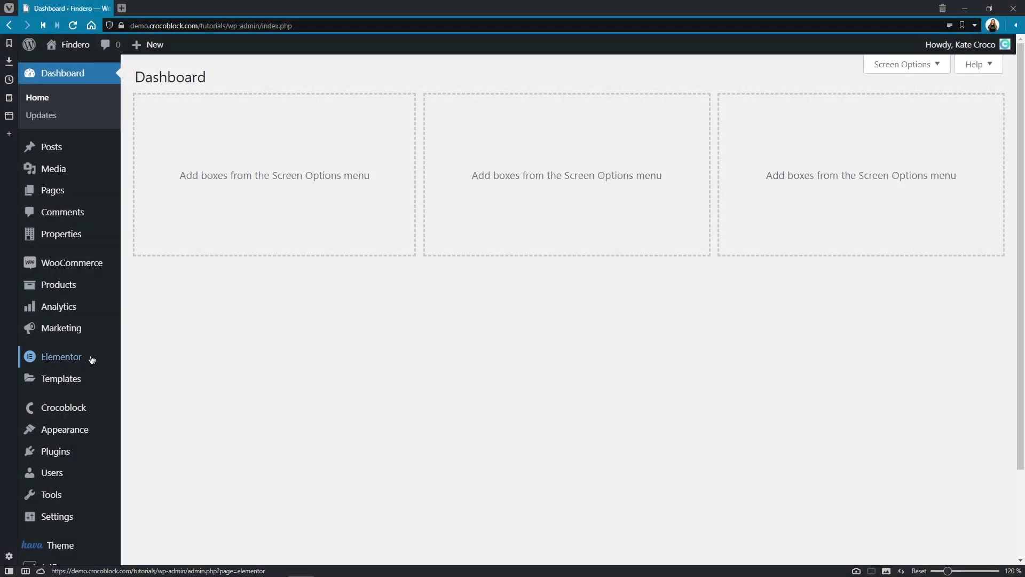
pyautogui.moveTo(100, 359)
pyautogui.click(177, 418)
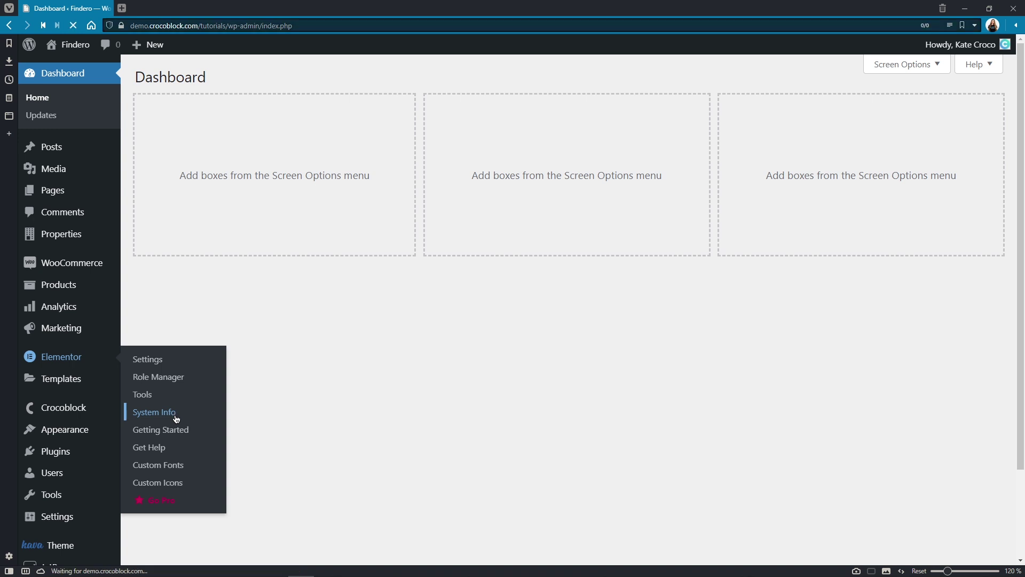
pyautogui.scroll(-4, 176, 428)
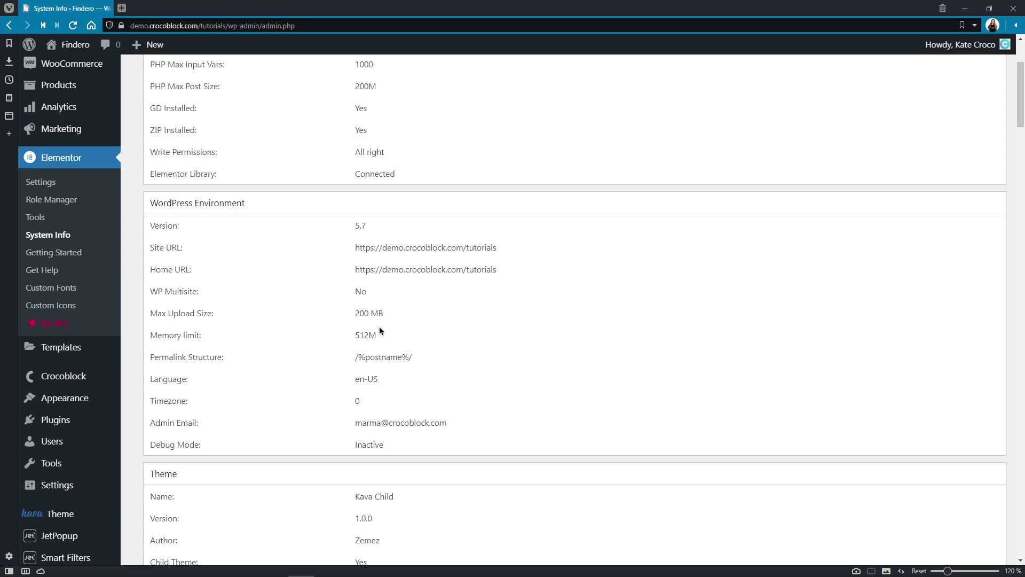
pyautogui.scroll(3, 379, 330)
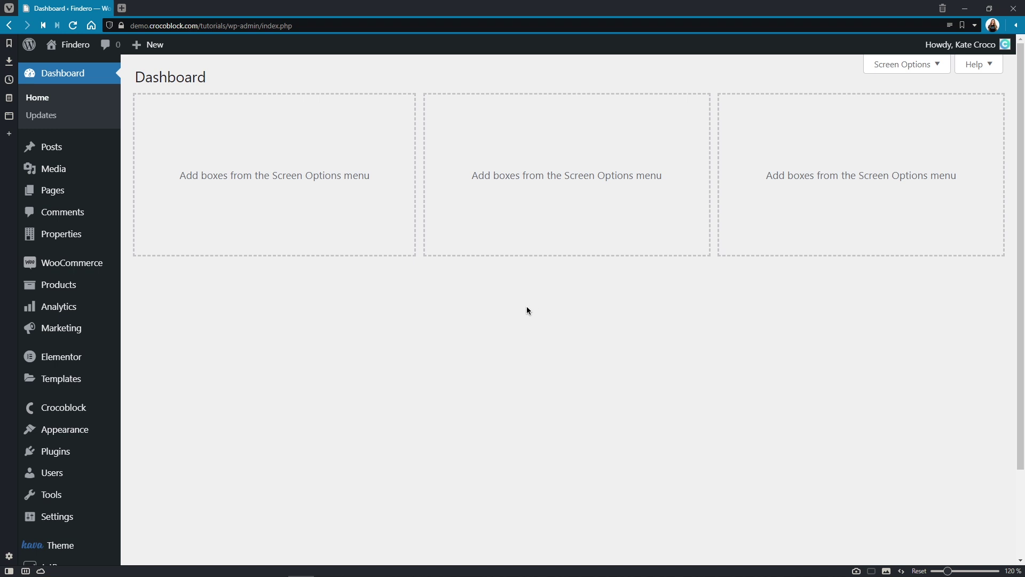
# - Set Elementor's Advanced setting Switch Editor Loader Method to Enable and save the changes
pyautogui.moveTo(80, 359)
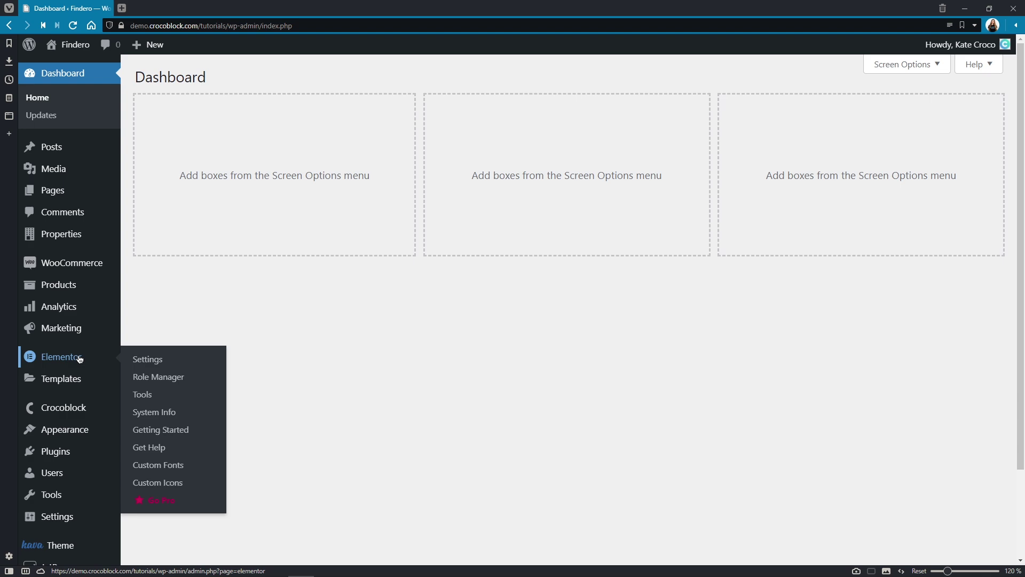
pyautogui.click(134, 359)
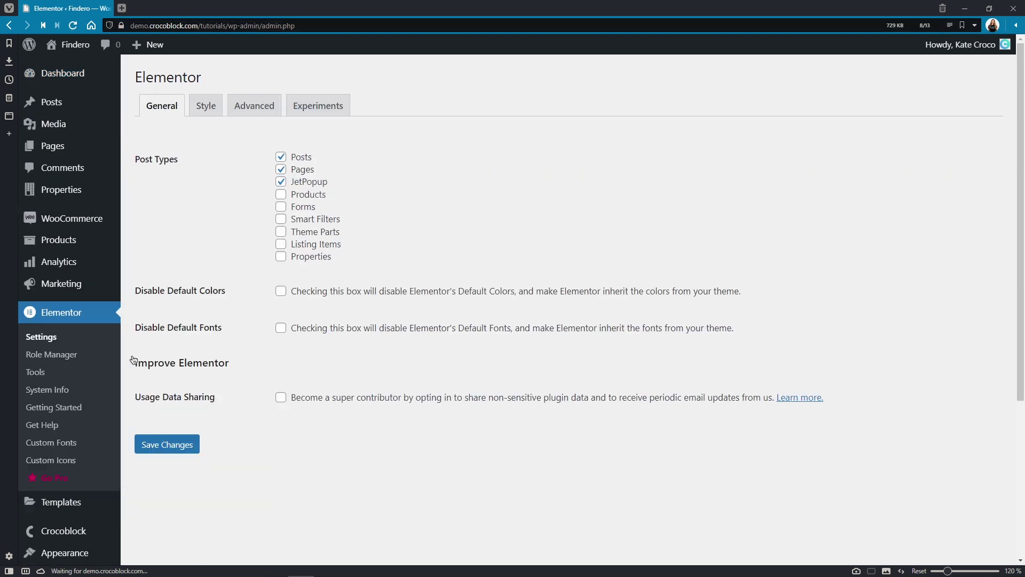
pyautogui.click(268, 113)
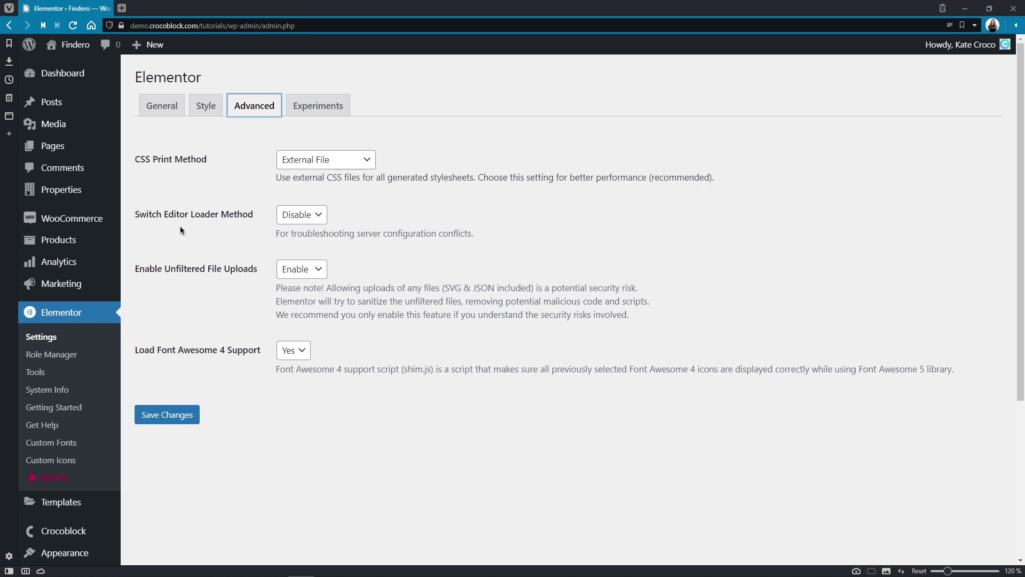
pyautogui.click(320, 217)
pyautogui.click(313, 242)
pyautogui.click(199, 415)
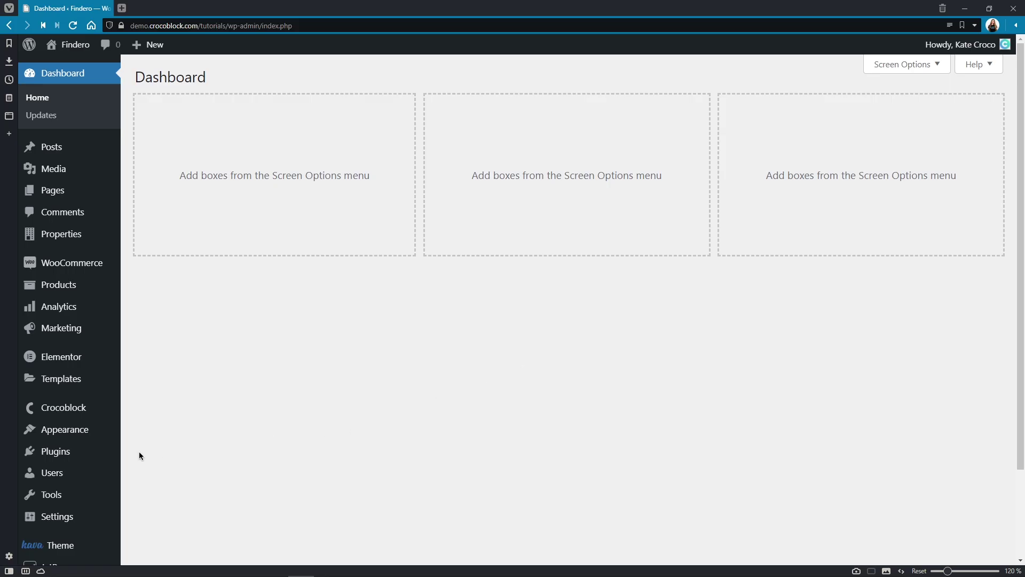
# - Bulk-deactivate the JetPopup, JetEngine and Crocoblock Wizard plugins from the Installed Plugins list
pyautogui.moveTo(91, 451)
pyautogui.click(140, 453)
pyautogui.click(149, 460)
pyautogui.click(149, 367)
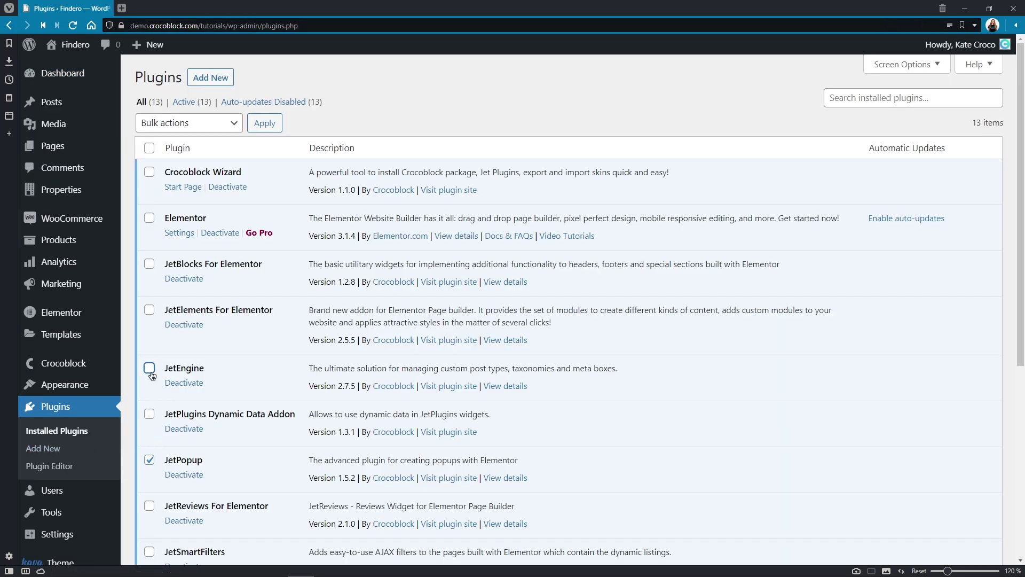
pyautogui.click(149, 172)
pyautogui.click(219, 123)
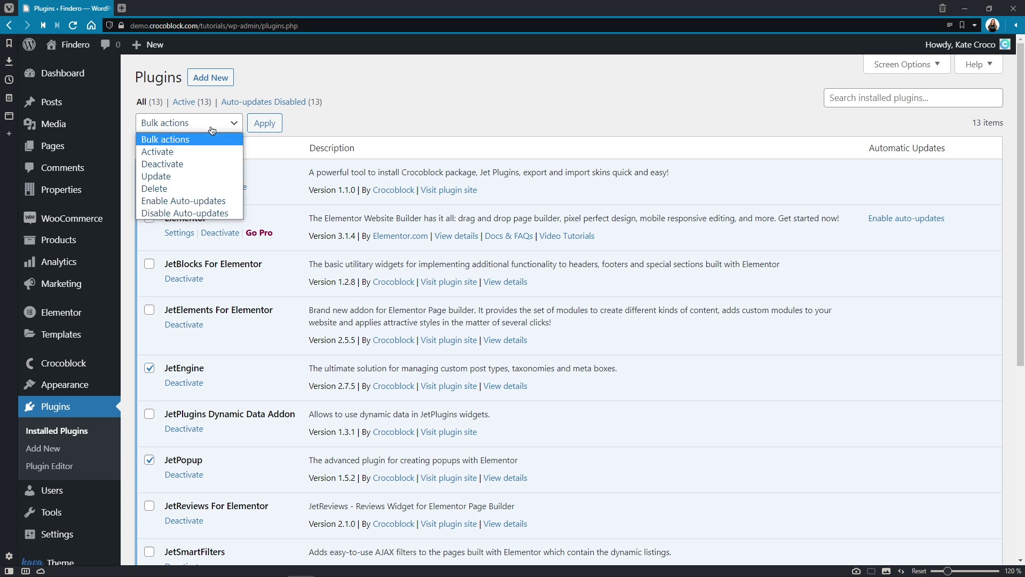
pyautogui.click(204, 162)
pyautogui.click(277, 123)
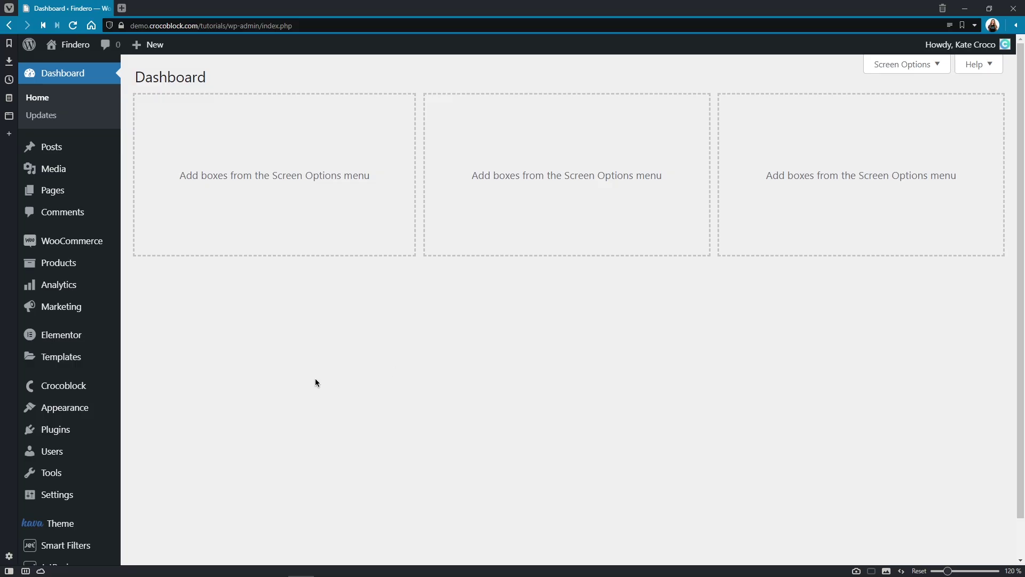
# - Switch off the JetBlocks Hamburger Panel, Register and Nav Menu widgets in JetPlugins Settings
pyautogui.moveTo(88, 387)
pyautogui.click(155, 413)
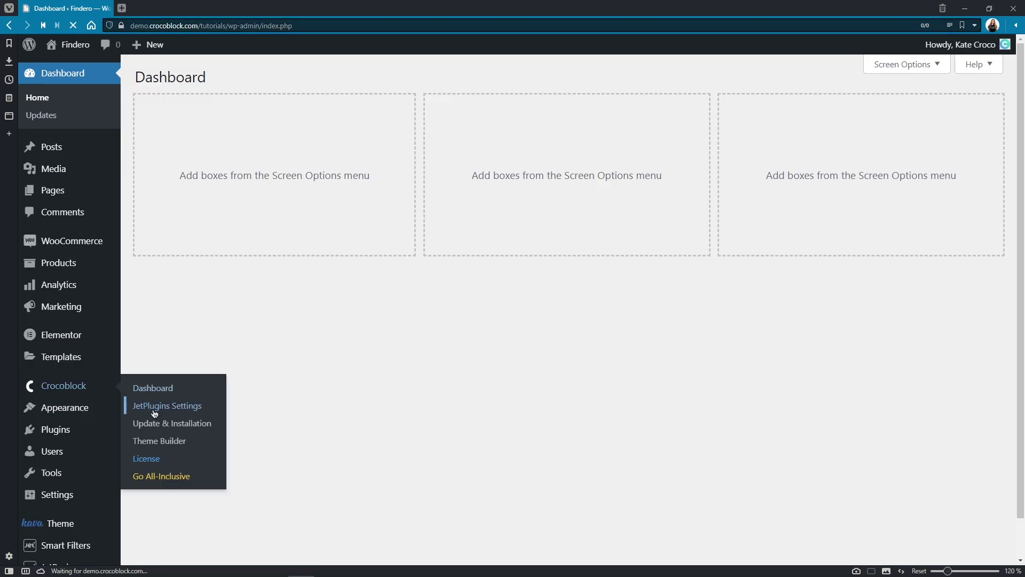
pyautogui.click(264, 160)
pyautogui.click(437, 178)
pyautogui.click(441, 228)
pyautogui.click(677, 202)
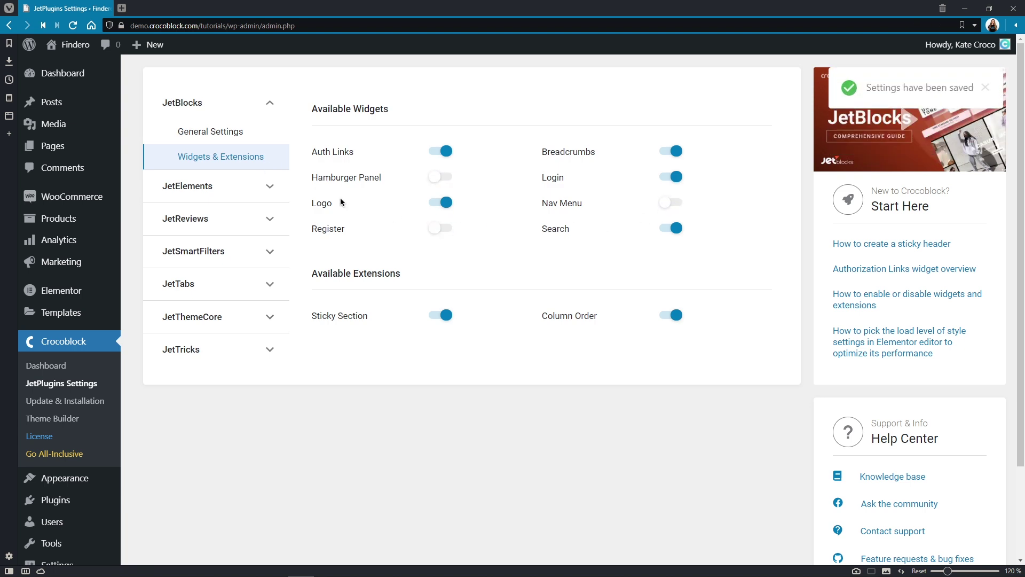
# - Disable JetElements Dropbar, Logo Showcase, Banner, Inline SVG, Line/Pie Chart, Audio and Video Player
pyautogui.click(271, 186)
pyautogui.click(263, 264)
pyautogui.click(400, 260)
pyautogui.click(551, 211)
pyautogui.click(706, 187)
pyautogui.click(708, 294)
pyautogui.click(553, 329)
pyautogui.click(402, 354)
pyautogui.click(553, 187)
pyautogui.click(704, 451)
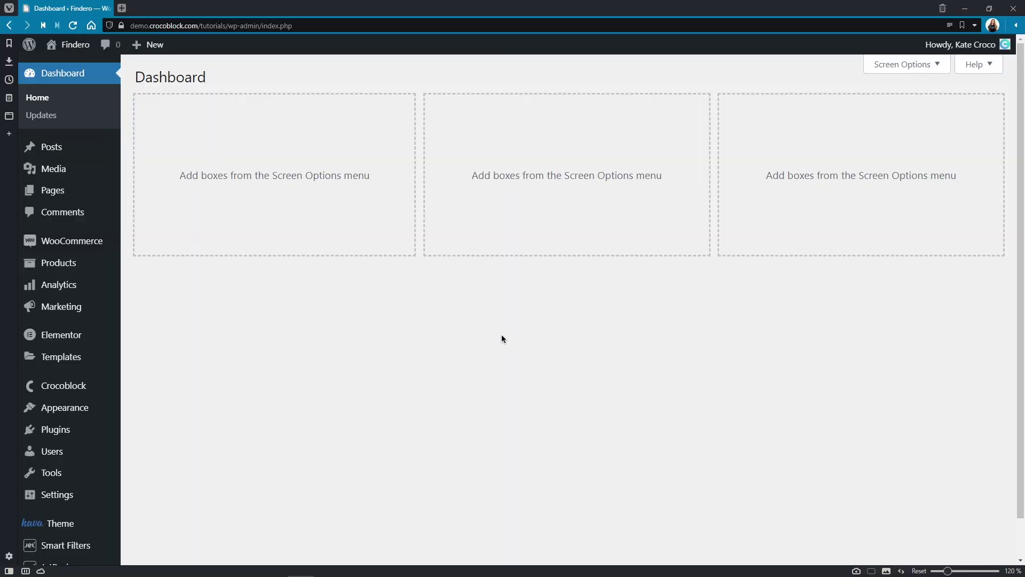
pyautogui.moveTo(56, 494)
pyautogui.click(167, 422)
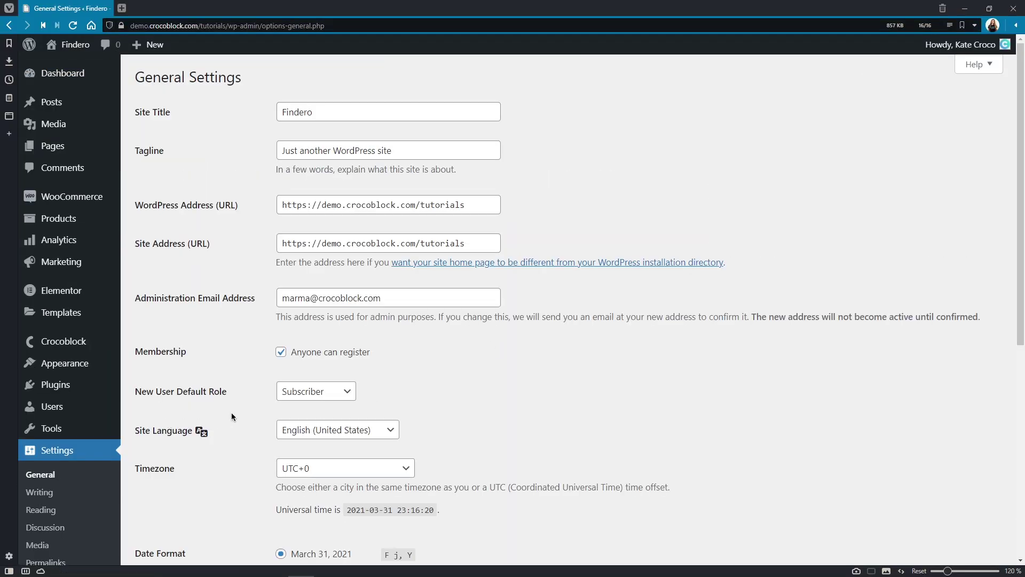
pyautogui.click(497, 209)
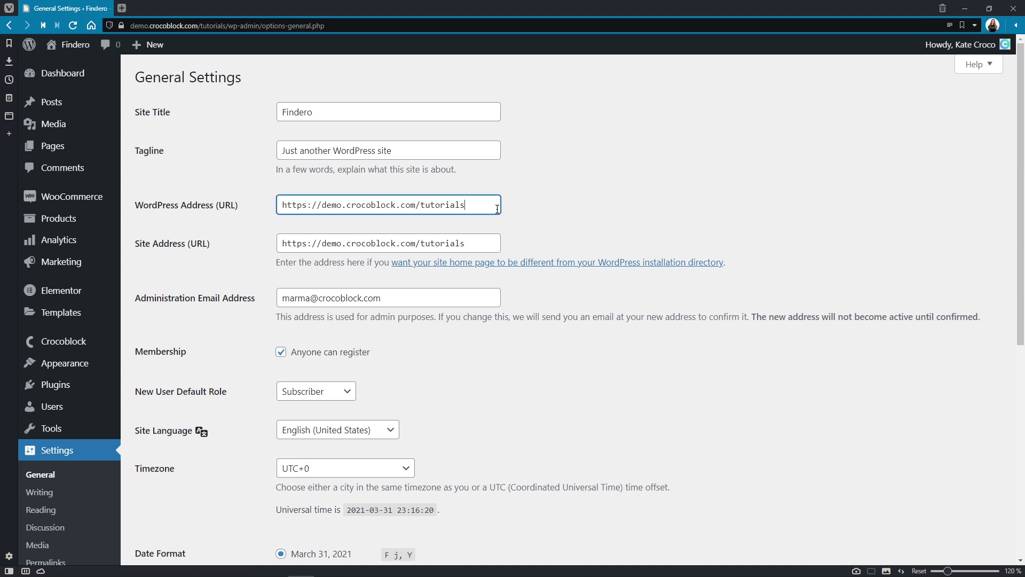
pyautogui.click(493, 242)
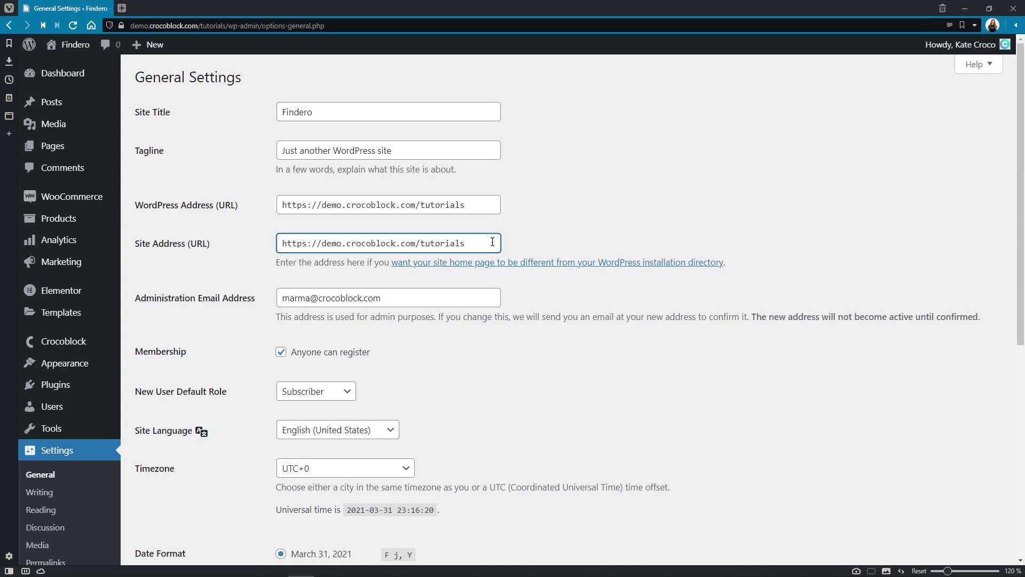